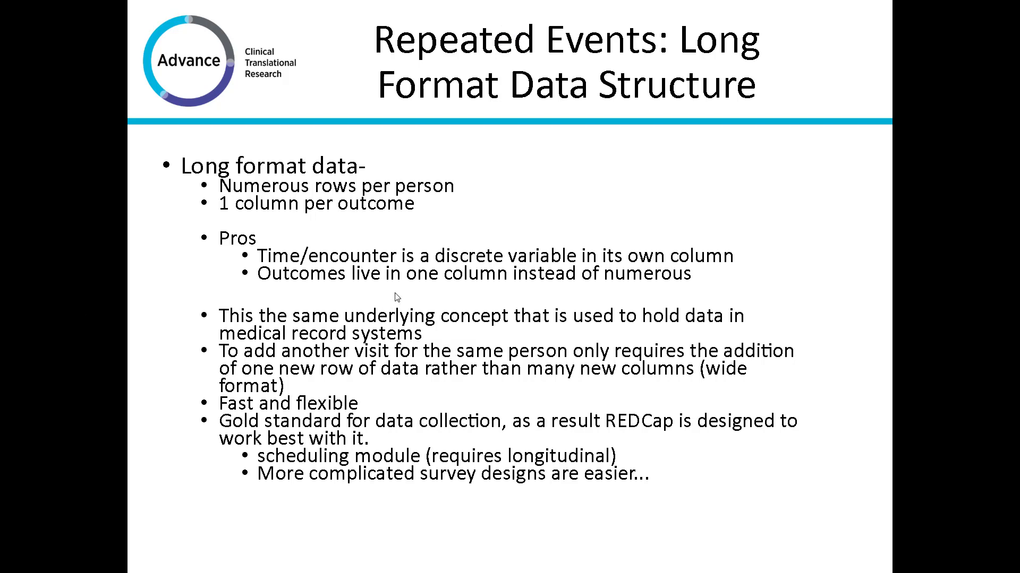
Exit the slideshow and return to the long-format REDCap project's Project Setup page.
{"action": "key", "text": "Escape"}
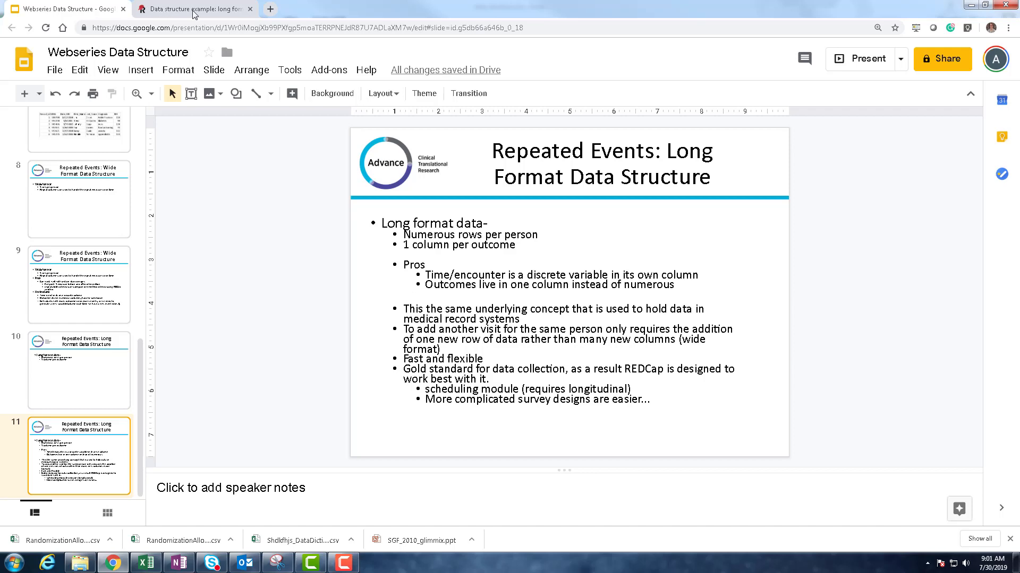
{"action": "left_click", "coordinate": [194, 9]}
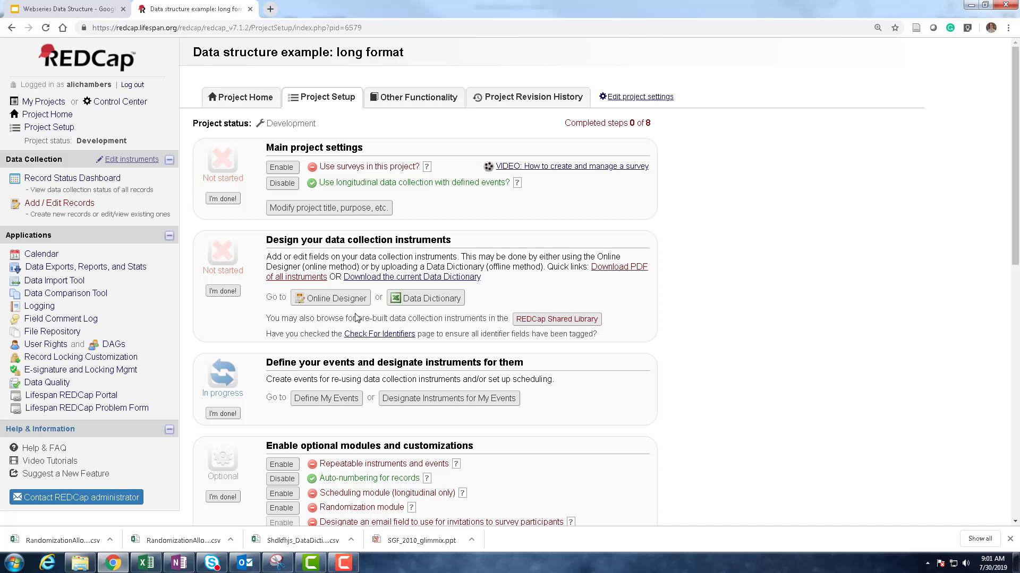
{"action": "left_click", "coordinate": [153, 162]}
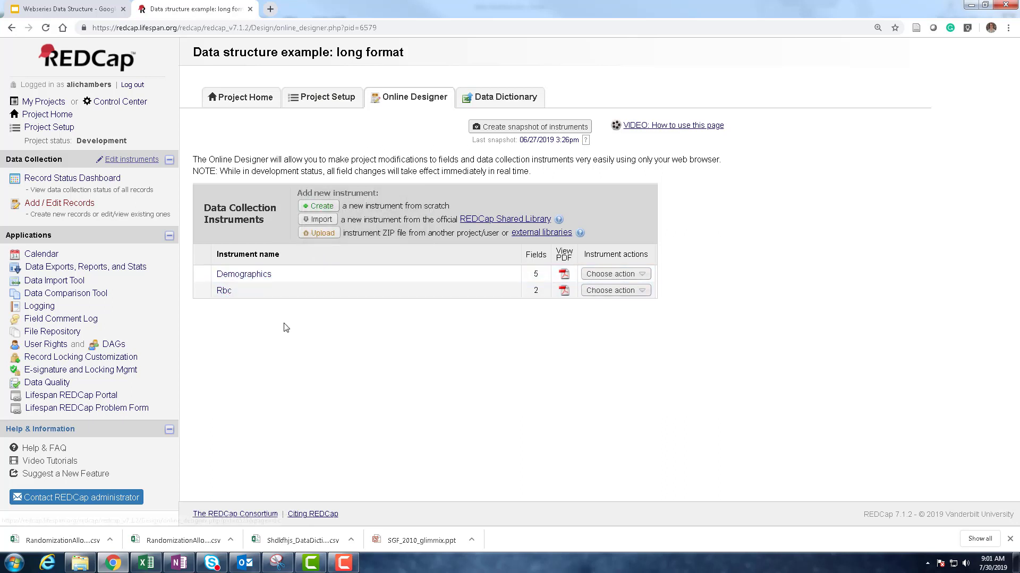
{"action": "left_click", "coordinate": [244, 275]}
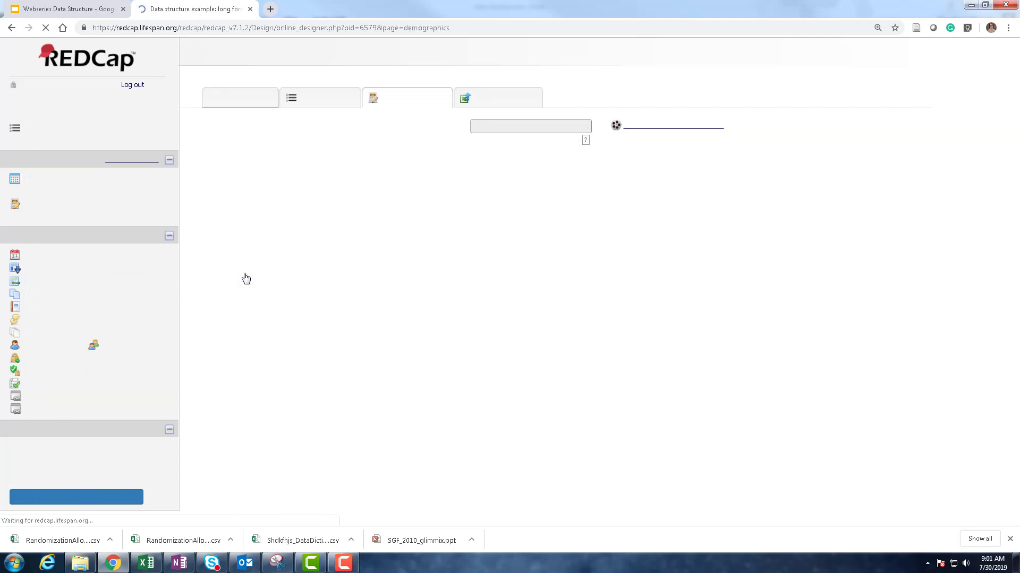
{"action": "scroll", "coordinate": [309, 325], "scroll_direction": "down", "scroll_amount": 2}
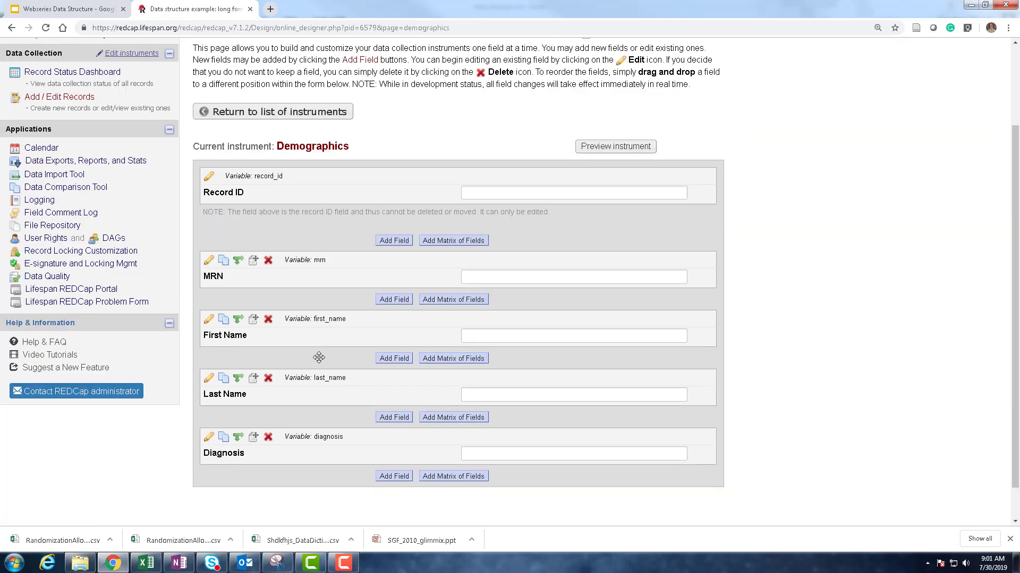
{"action": "scroll", "coordinate": [333, 390], "scroll_direction": "up", "scroll_amount": 2}
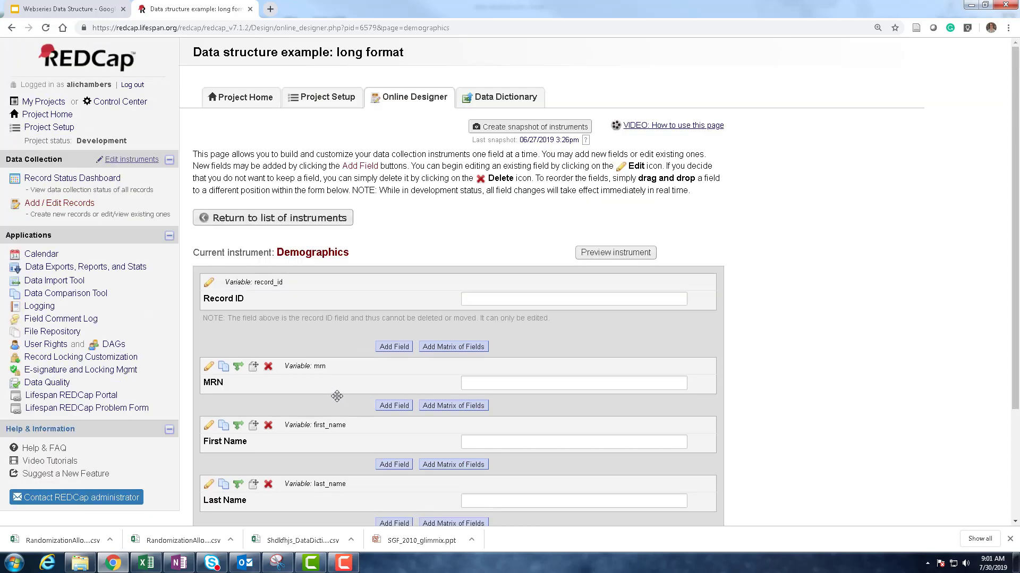
{"action": "left_click", "coordinate": [297, 223]}
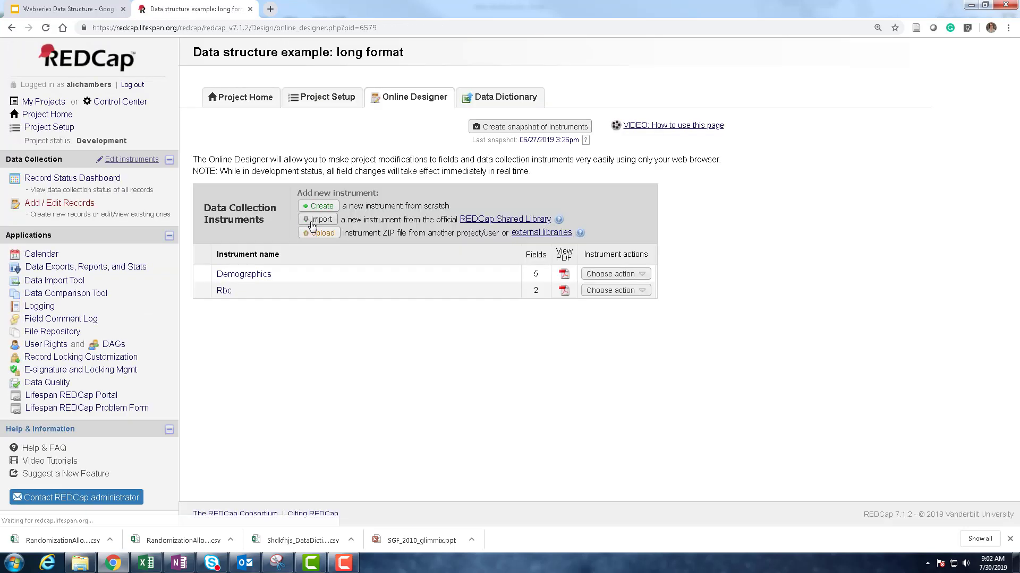
{"action": "left_click", "coordinate": [224, 291]}
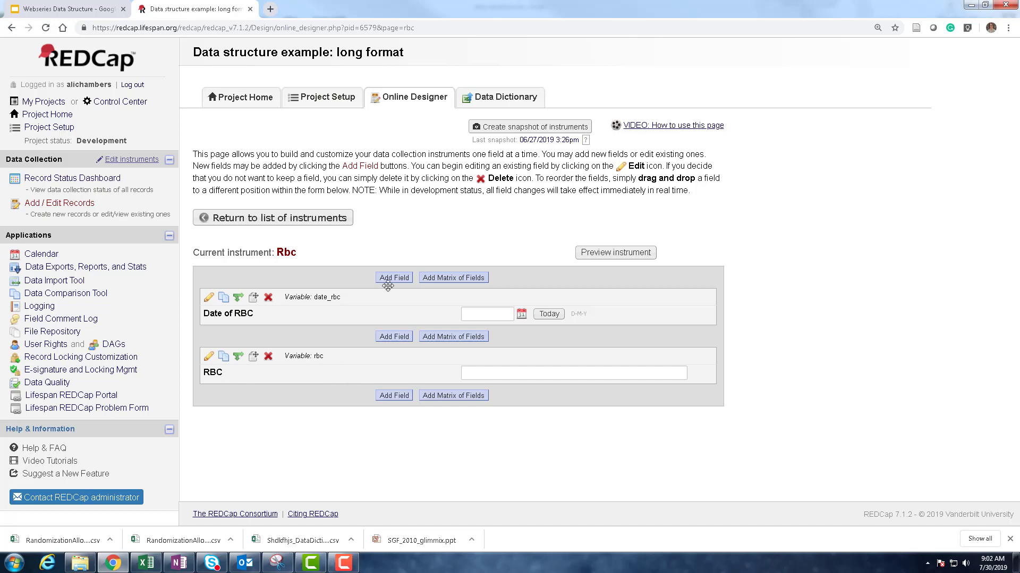
{"action": "left_click", "coordinate": [342, 105]}
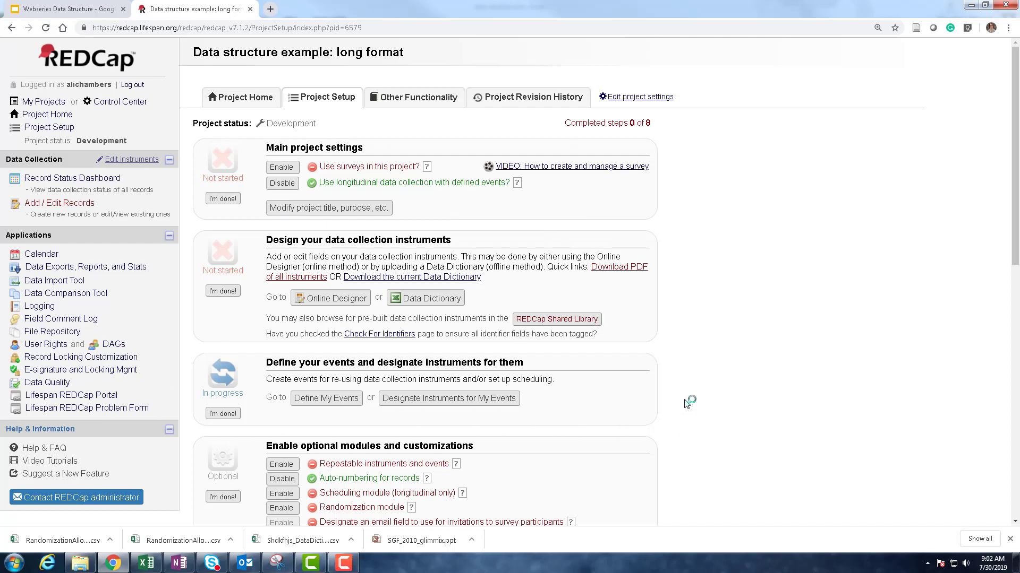
{"action": "left_click", "coordinate": [335, 405]}
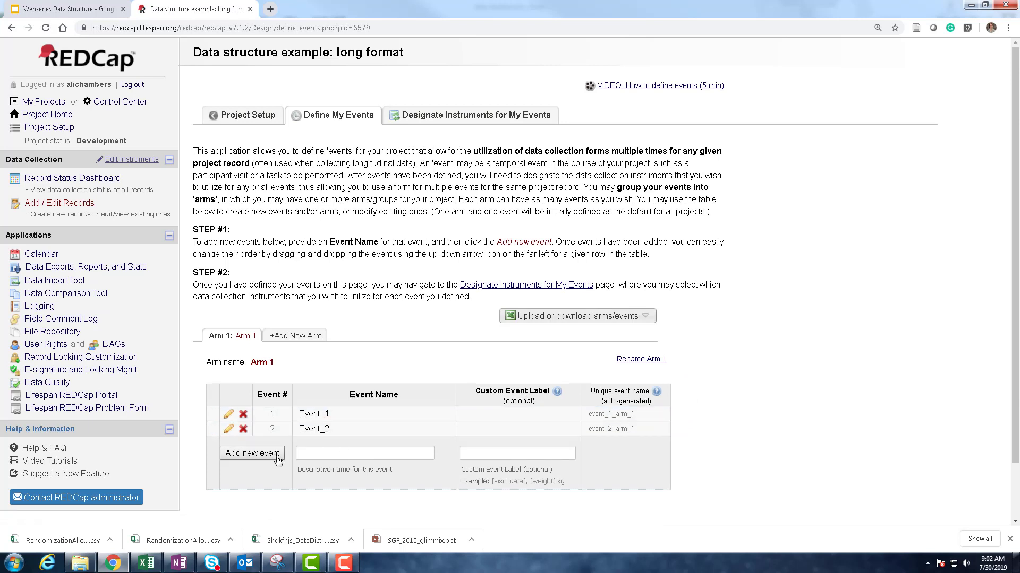
{"action": "left_click", "coordinate": [432, 122]}
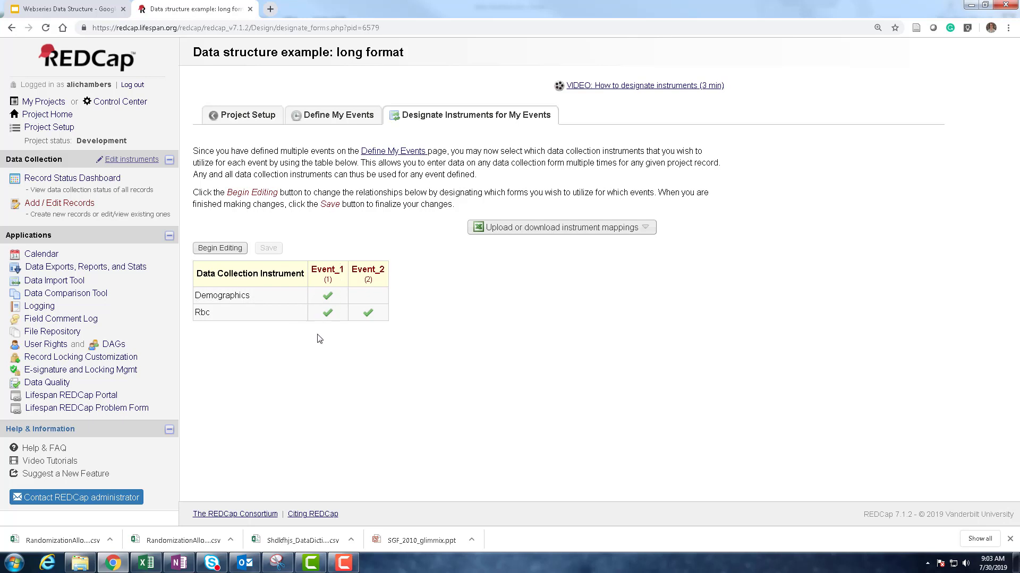
{"action": "left_click", "coordinate": [254, 121]}
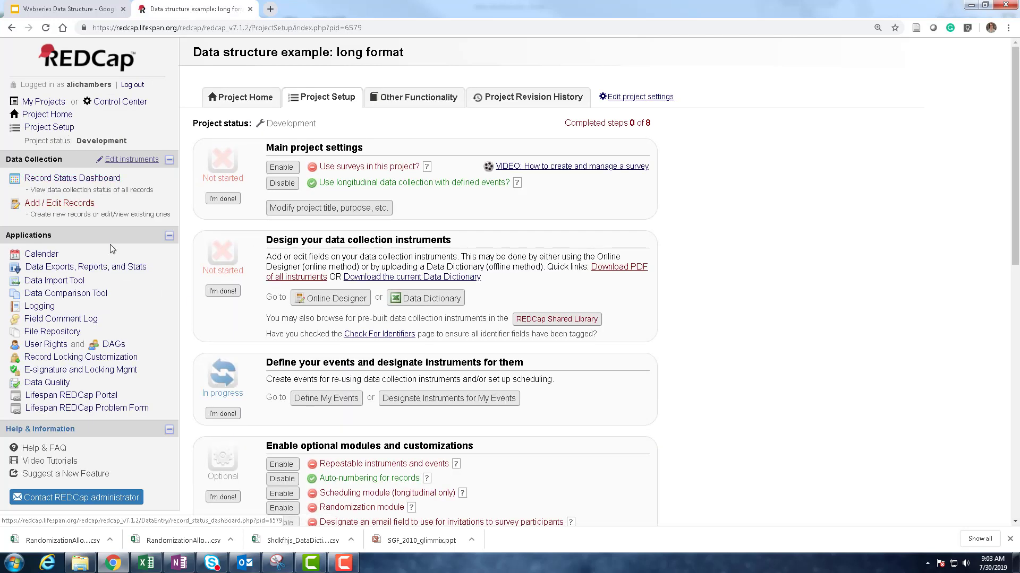
{"action": "left_click", "coordinate": [110, 272]}
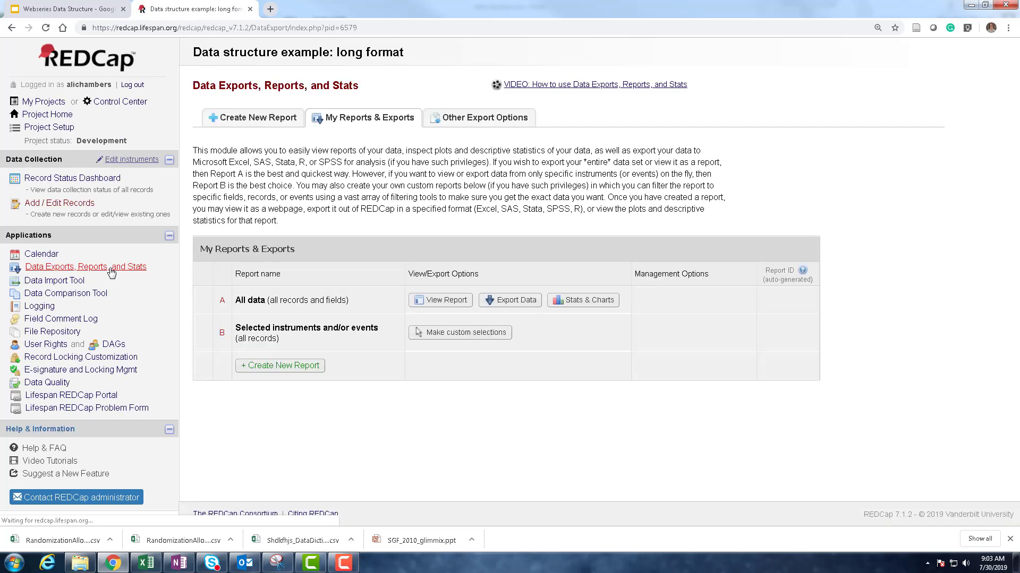
Review the All data report of the six records, then go to Add / Edit Records.
{"action": "left_click", "coordinate": [449, 300]}
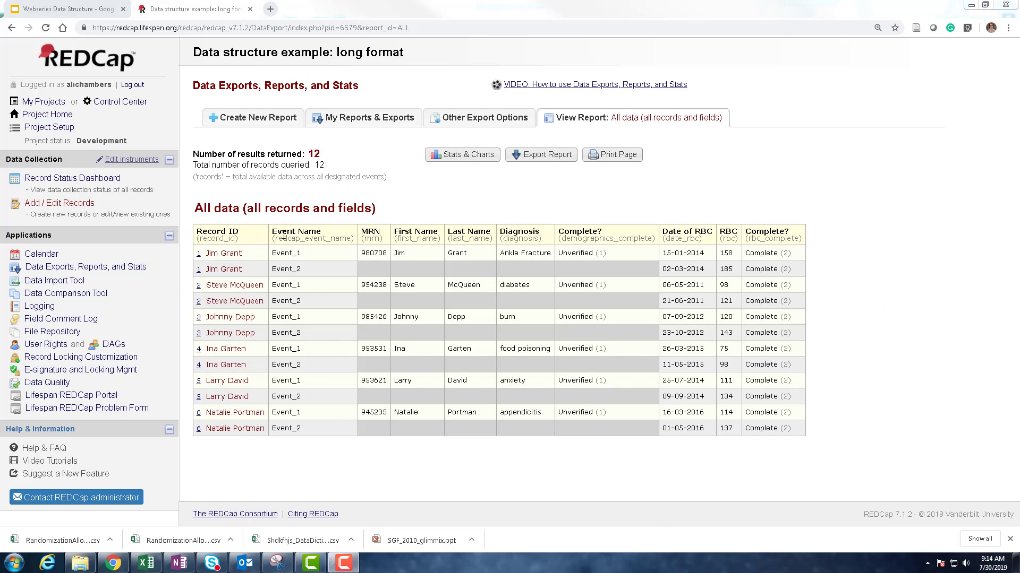
{"action": "left_click", "coordinate": [53, 207]}
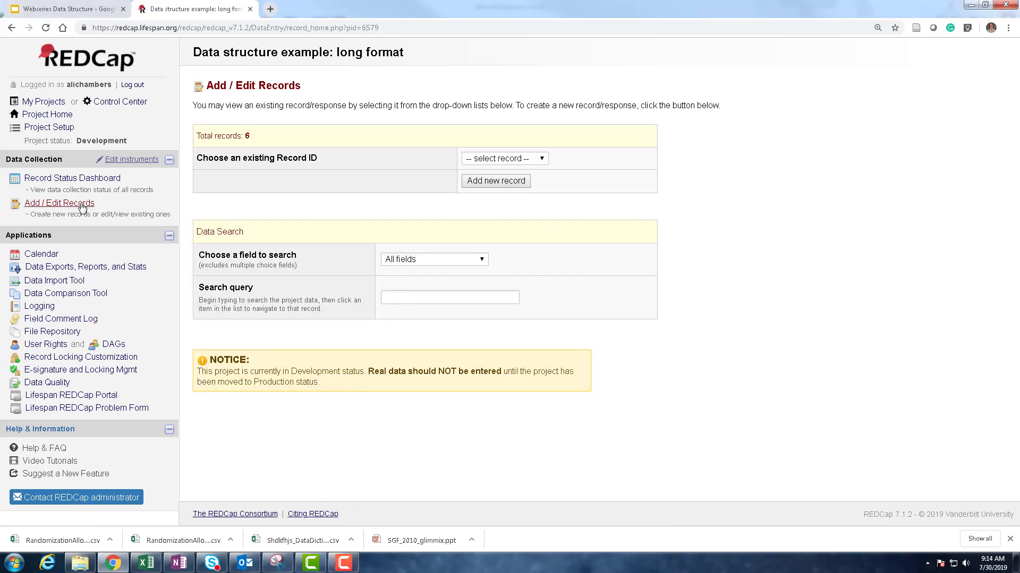
Create record 7 and enter MRN, first and last name, and diagnosis Cough in Event_1 Demographics.
{"action": "left_click", "coordinate": [491, 182]}
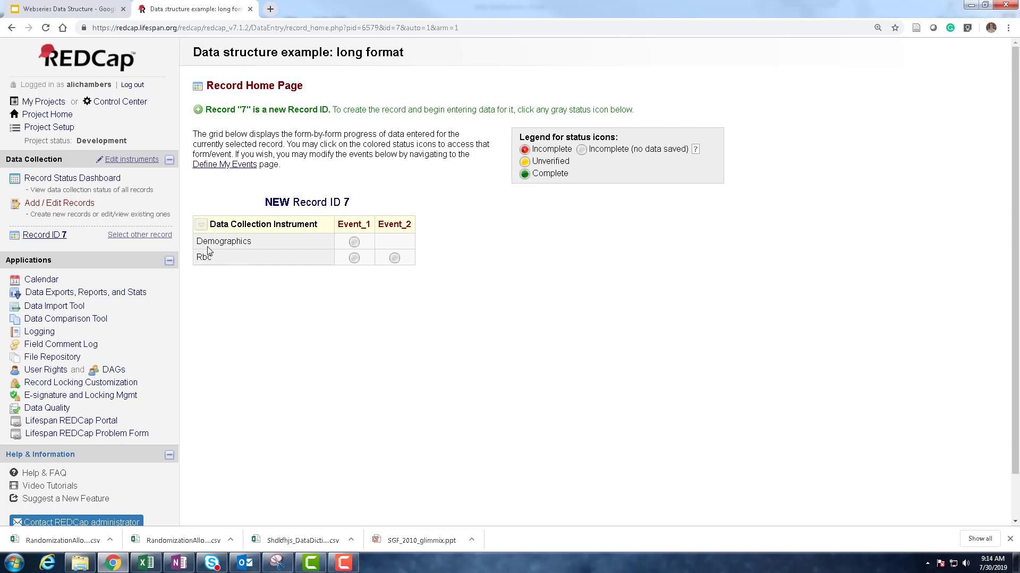
{"action": "left_click", "coordinate": [354, 243]}
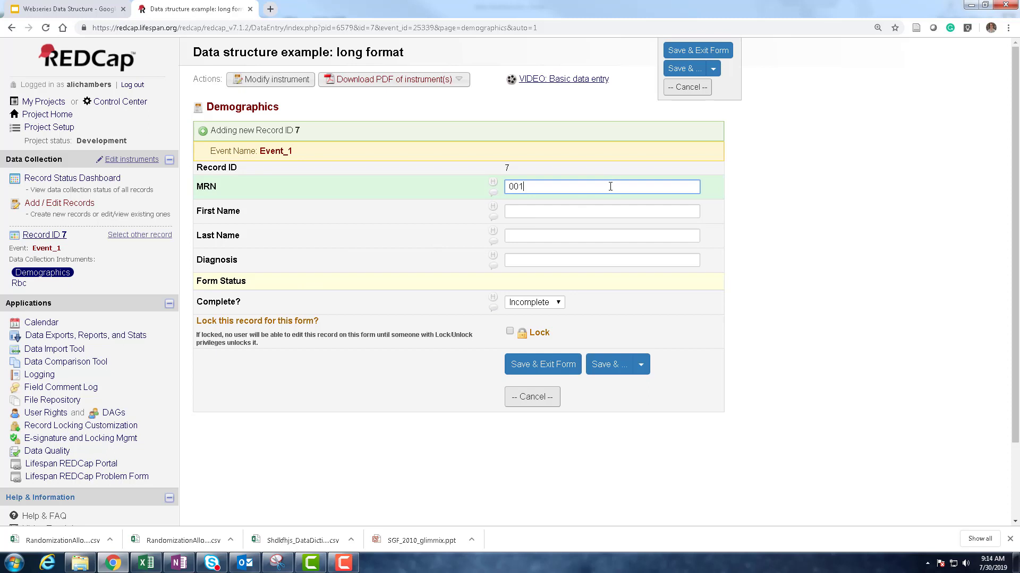
{"action": "left_click", "coordinate": [604, 205]}
{"action": "type", "text": "Joe"}
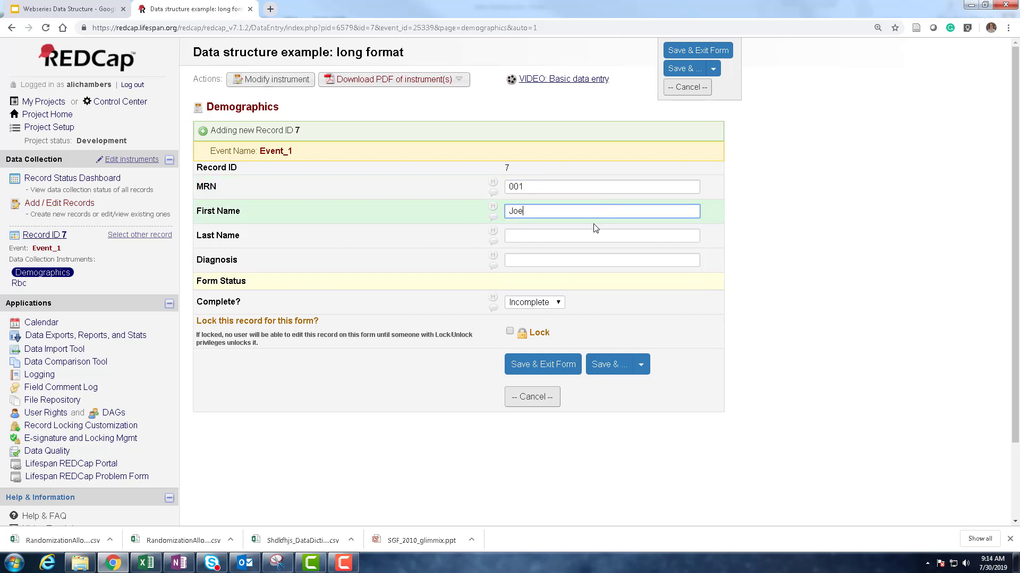
{"action": "left_click", "coordinate": [599, 234]}
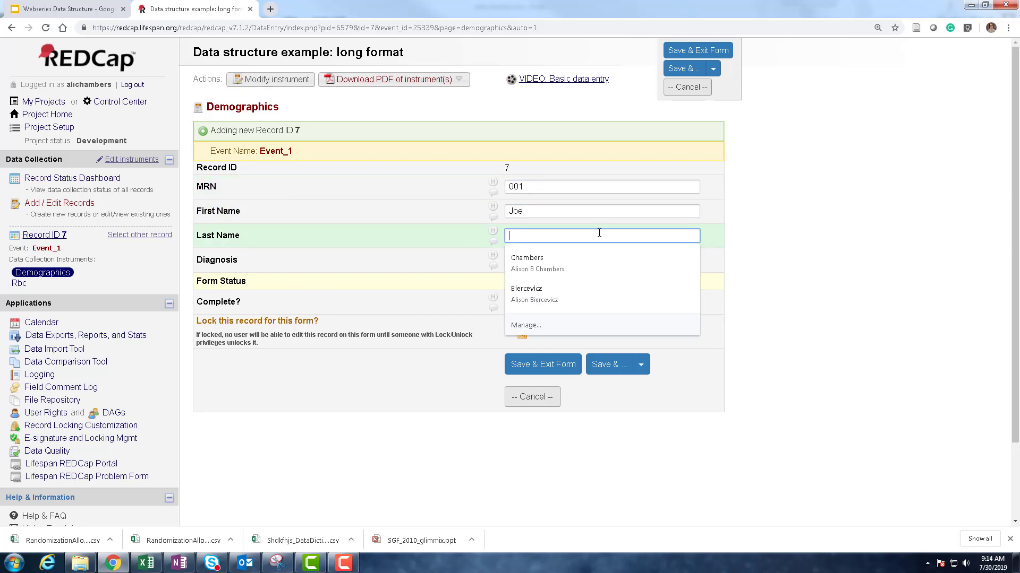
{"action": "type", "text": "Smith"}
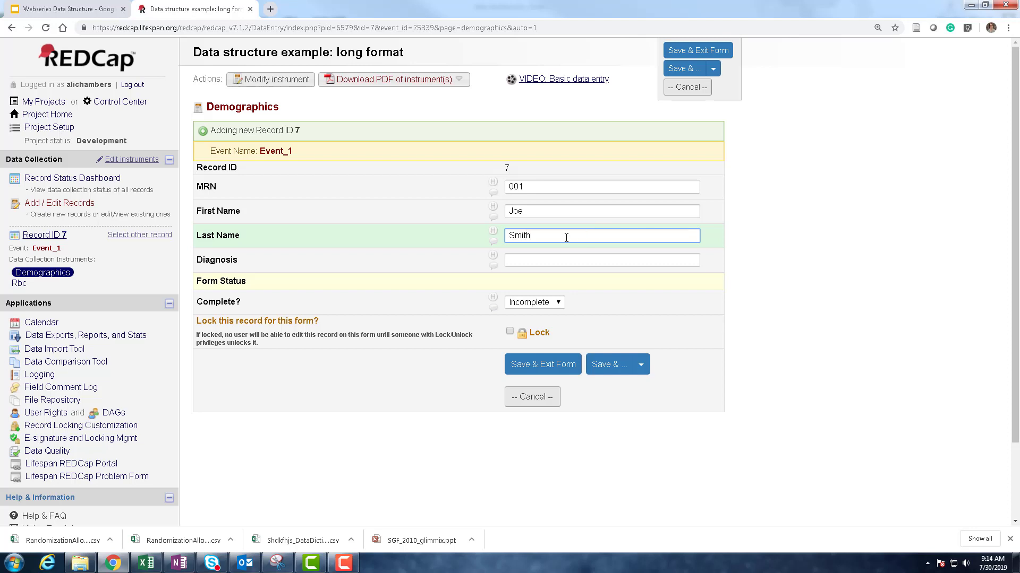
{"action": "left_click", "coordinate": [569, 261]}
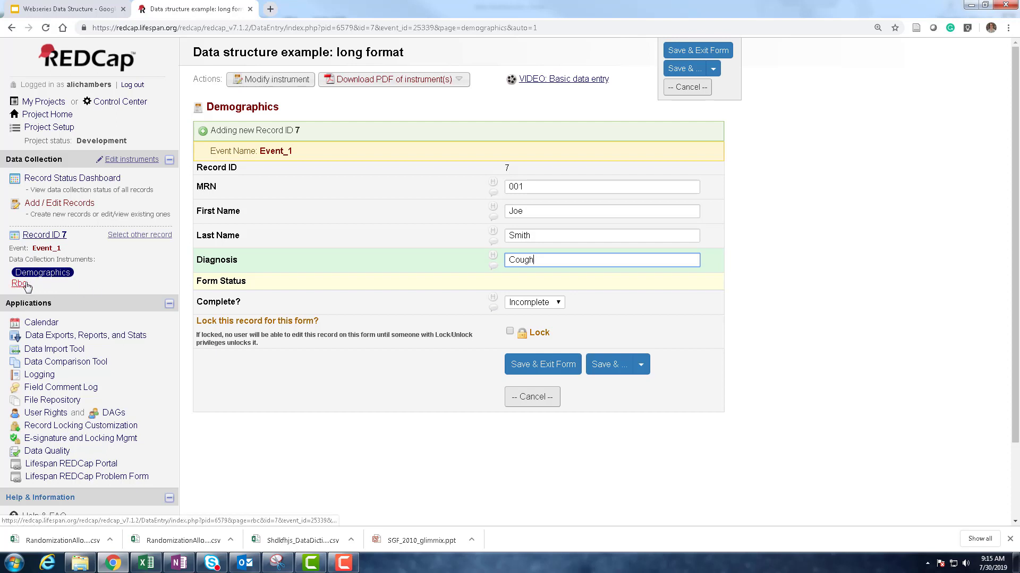
Mark Demographics Complete and save, continuing to the Rbc form.
{"action": "left_click", "coordinate": [559, 304]}
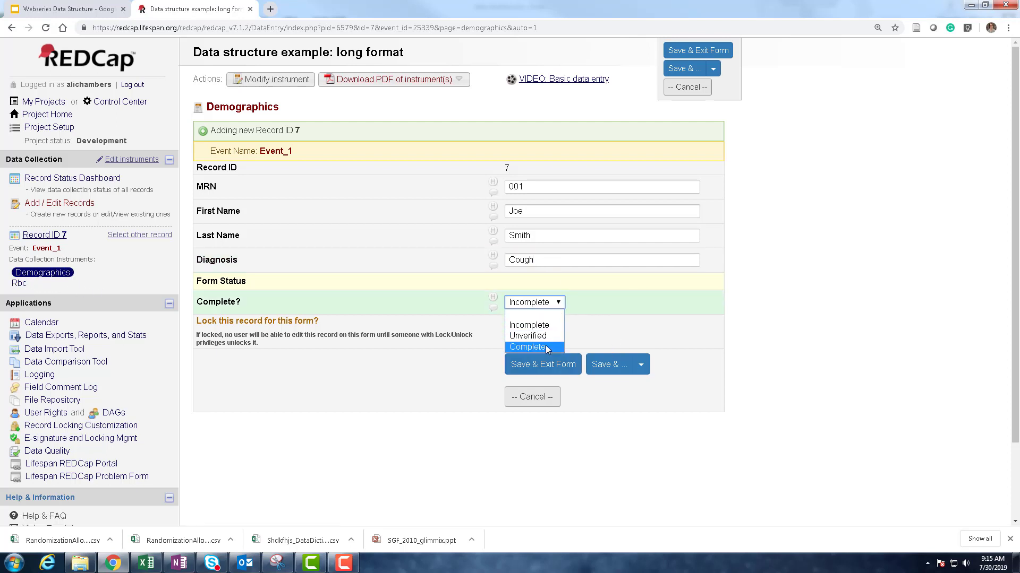
{"action": "left_click", "coordinate": [547, 350]}
{"action": "left_click", "coordinate": [640, 364]}
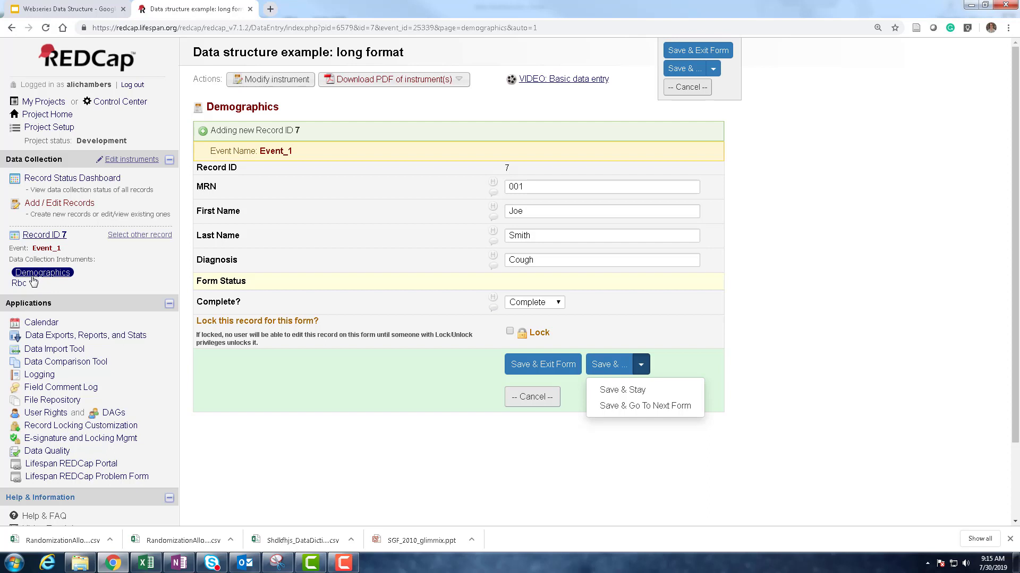
{"action": "left_click", "coordinate": [660, 407]}
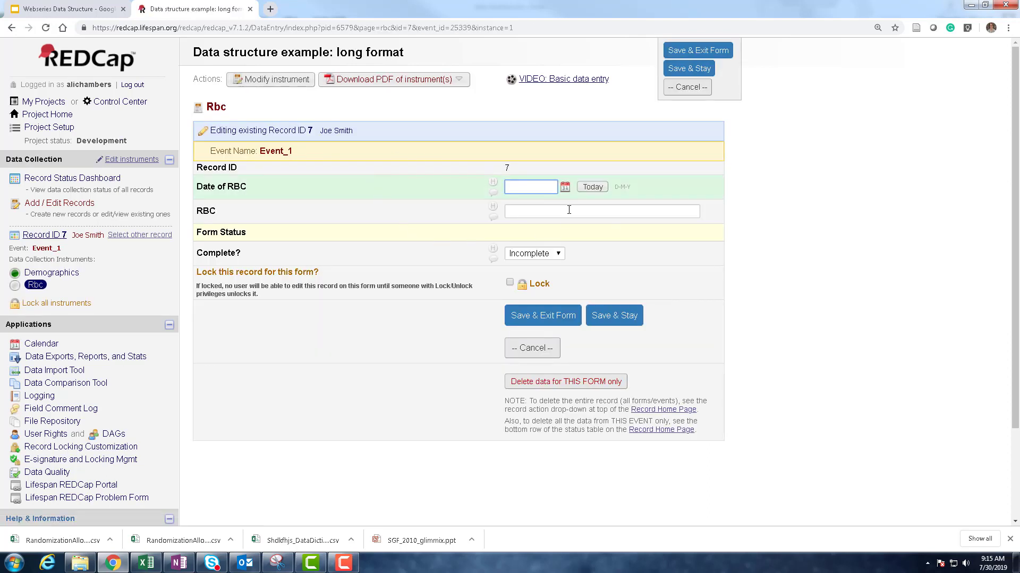
Record Event_1 RBC 124 dated today (30-07-2019), mark it Complete, and save and exit.
{"action": "left_click", "coordinate": [594, 189]}
{"action": "left_click", "coordinate": [532, 210]}
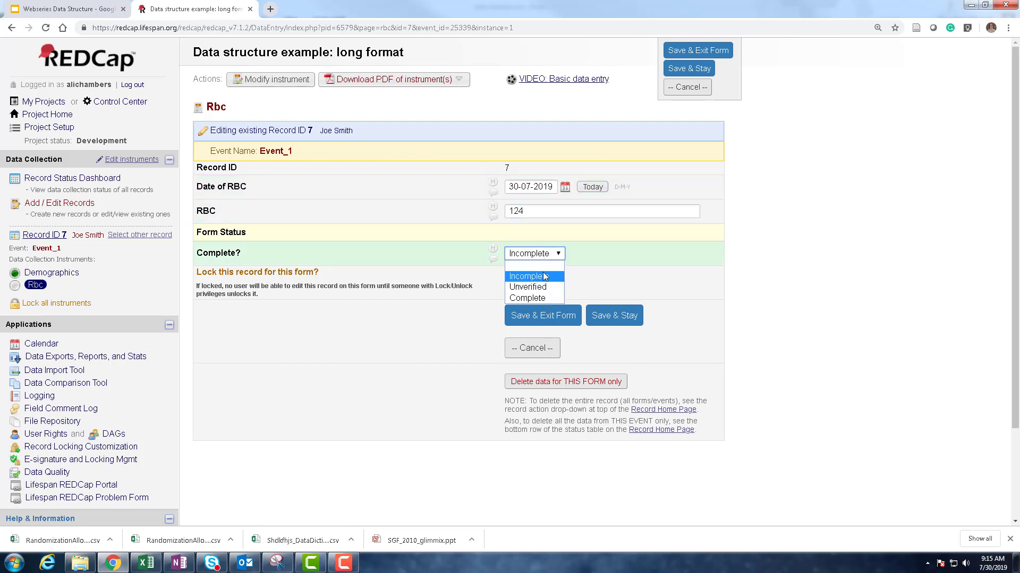
{"action": "left_click", "coordinate": [529, 298]}
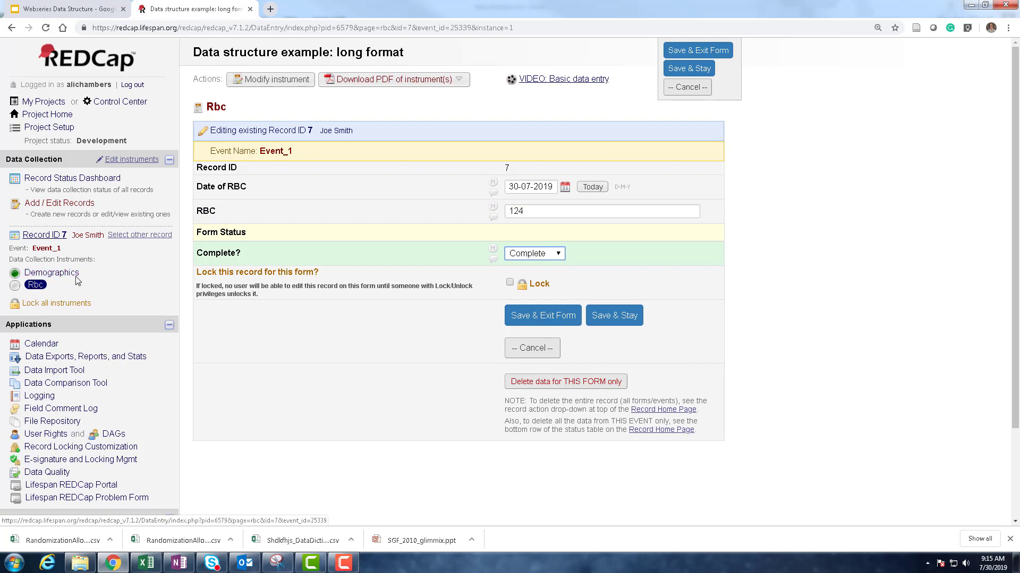
{"action": "left_click", "coordinate": [551, 319]}
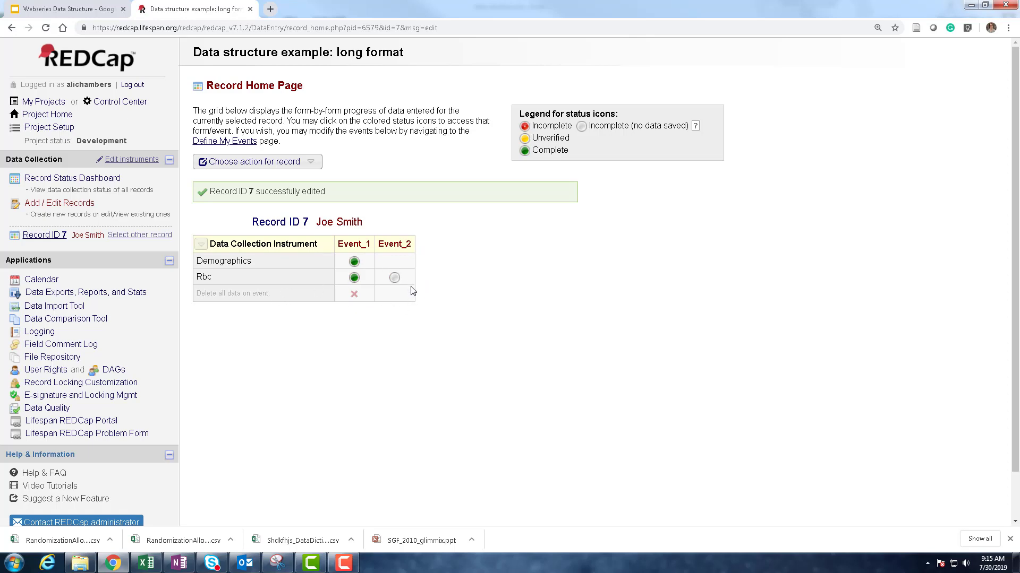
Enter Event_2 RBC 157 dated 30-07-2019, mark it Complete, and save the form.
{"action": "left_click", "coordinate": [395, 279]}
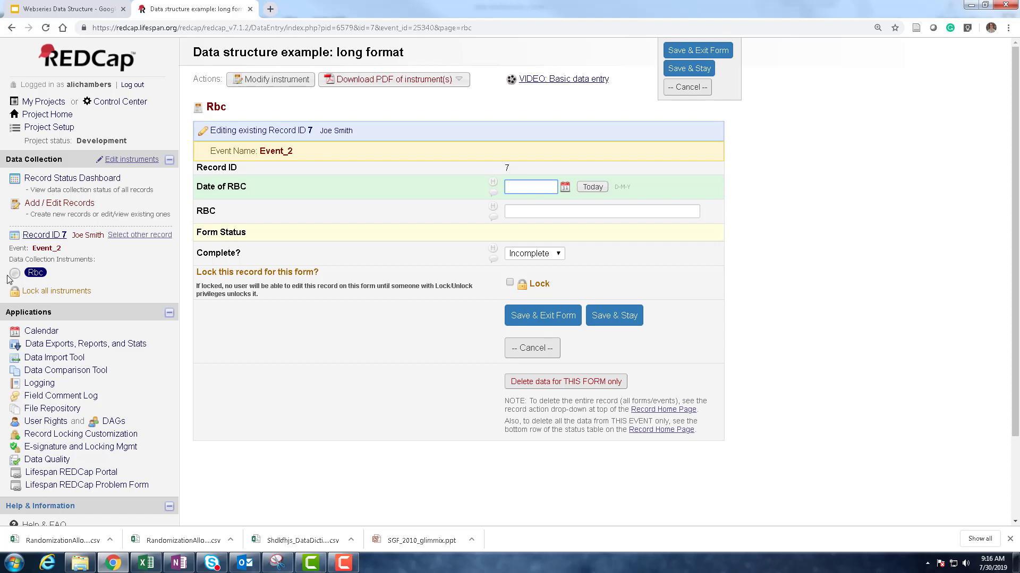
{"action": "left_click", "coordinate": [592, 187]}
{"action": "left_click", "coordinate": [582, 212]}
{"action": "type", "text": "15"}
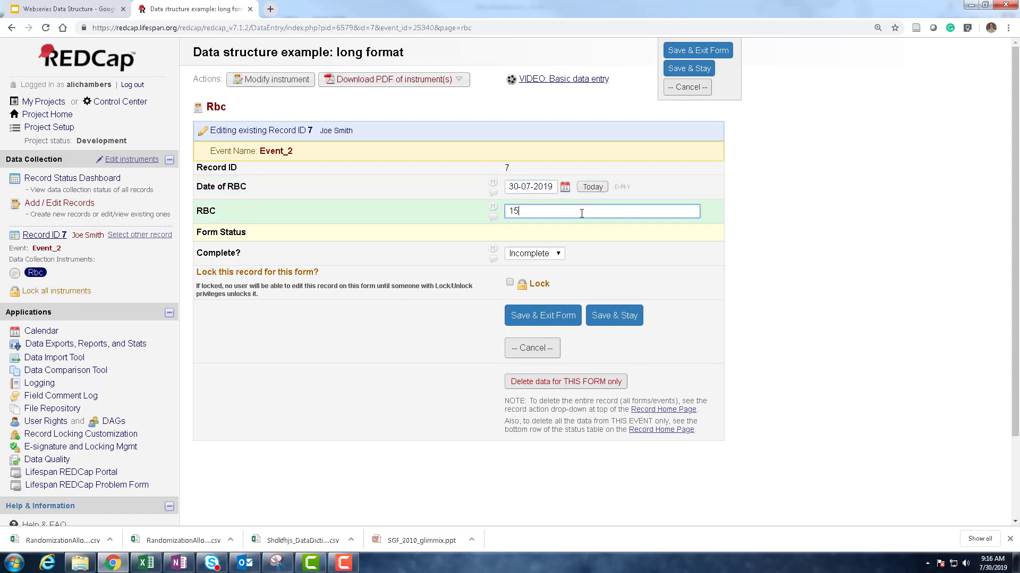
{"action": "type", "text": "7"}
{"action": "left_click", "coordinate": [560, 254]}
{"action": "left_click", "coordinate": [548, 299]}
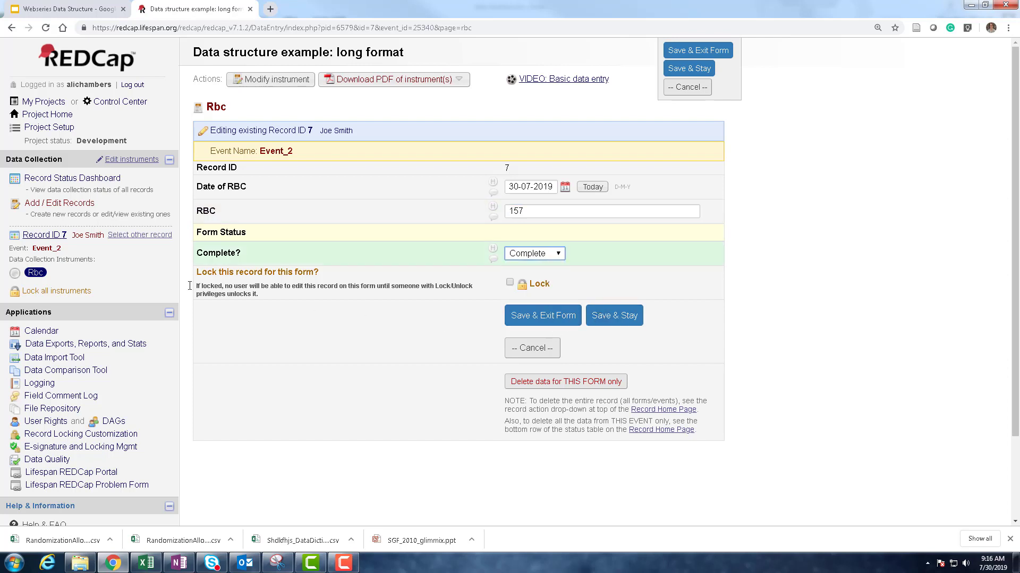
{"action": "left_click", "coordinate": [548, 323]}
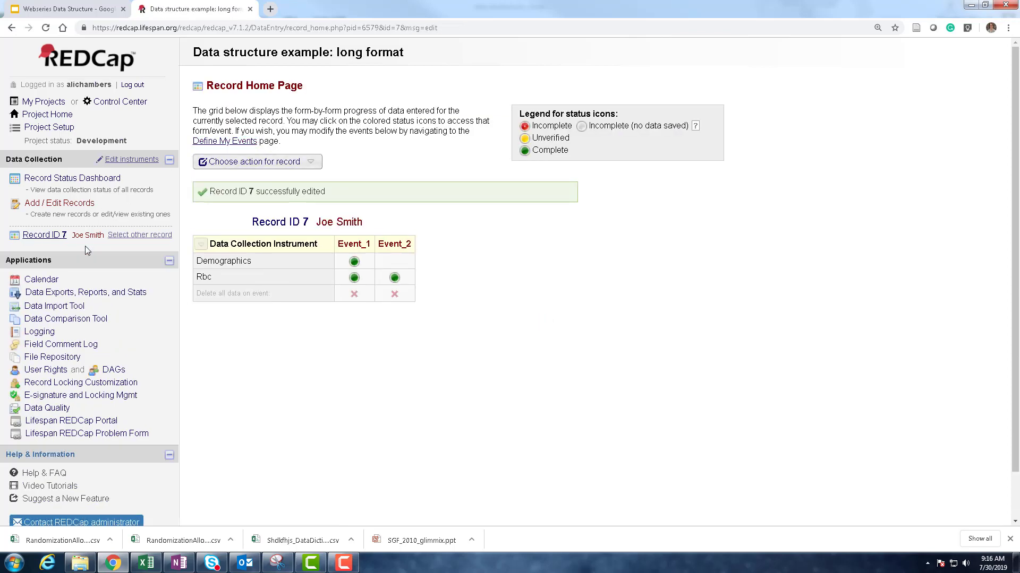
{"action": "left_click", "coordinate": [87, 295]}
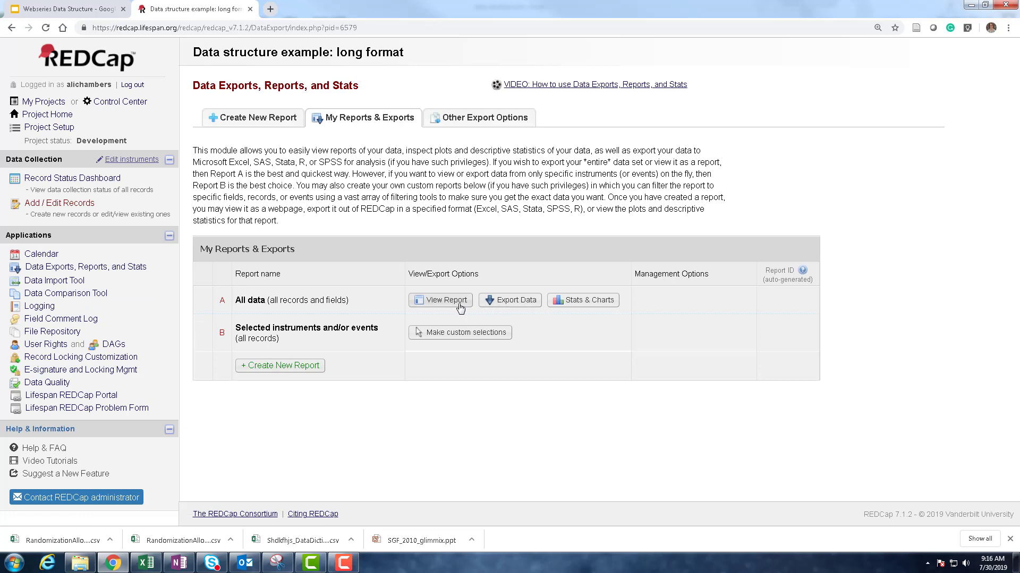
View the All data report showing record 7's two event rows, then show slide 12, Summary.
{"action": "left_click", "coordinate": [458, 304]}
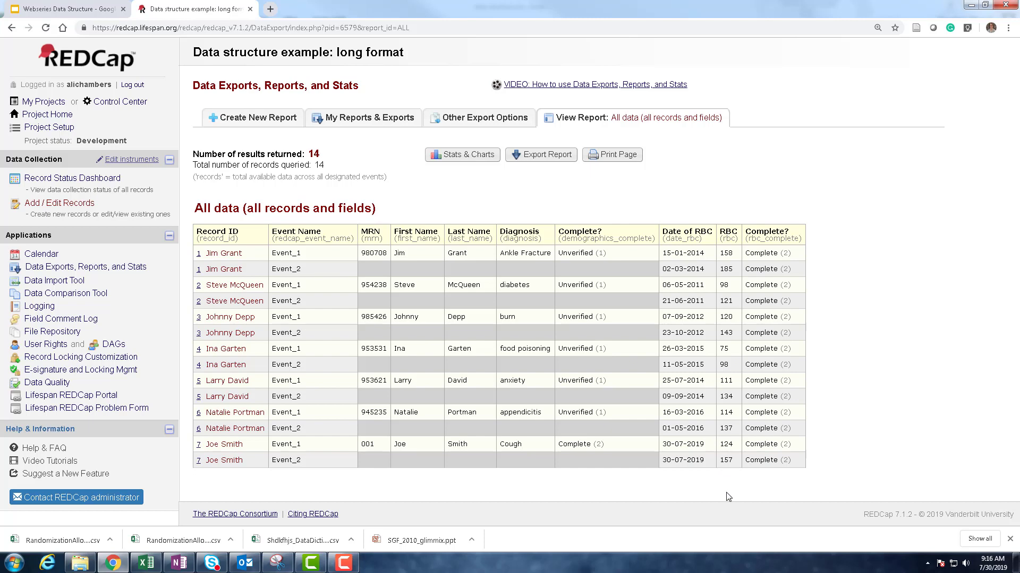
{"action": "left_click", "coordinate": [84, 16]}
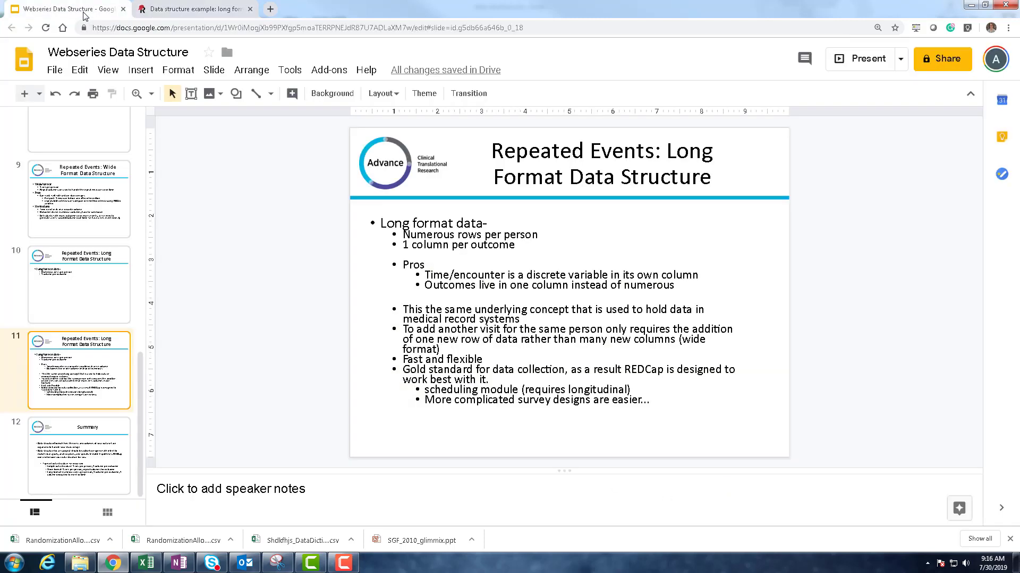
{"action": "left_click", "coordinate": [81, 451]}
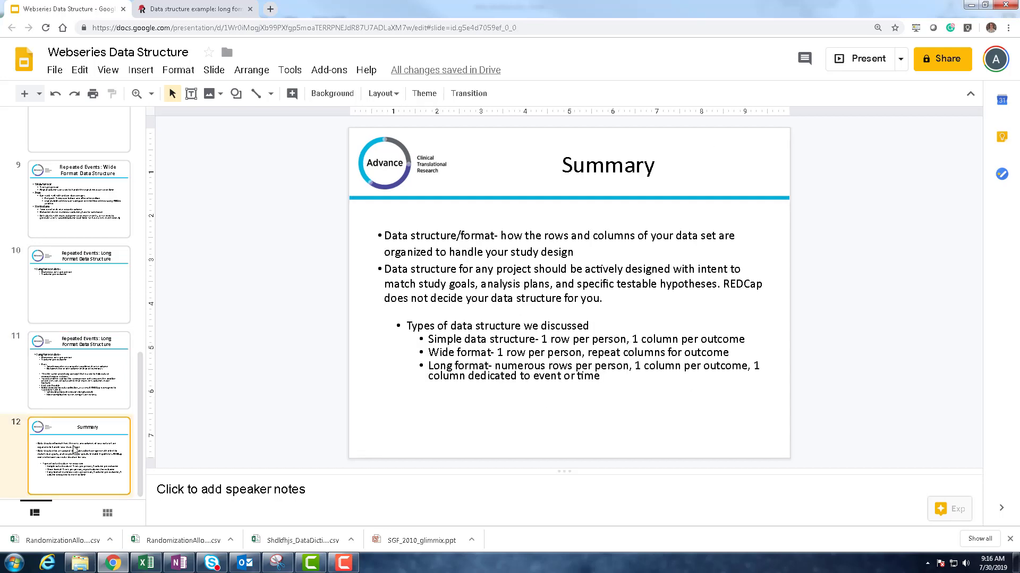